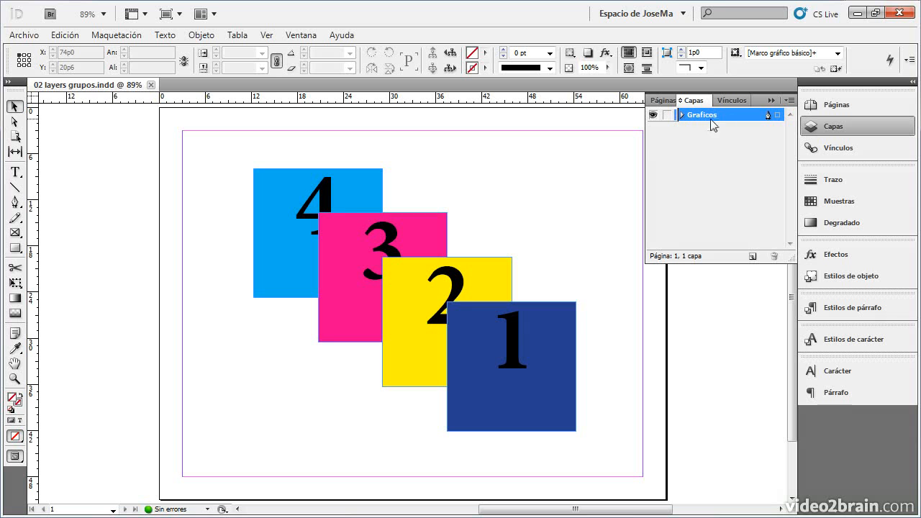
- Examine the contents of the Graficos layer and its numeros group, and select the whole group on the page
click(681, 115)
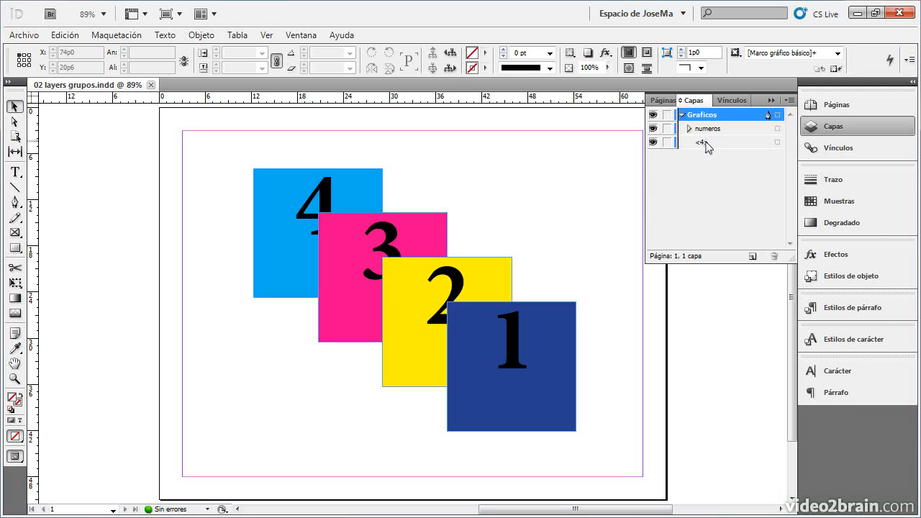
click(704, 143)
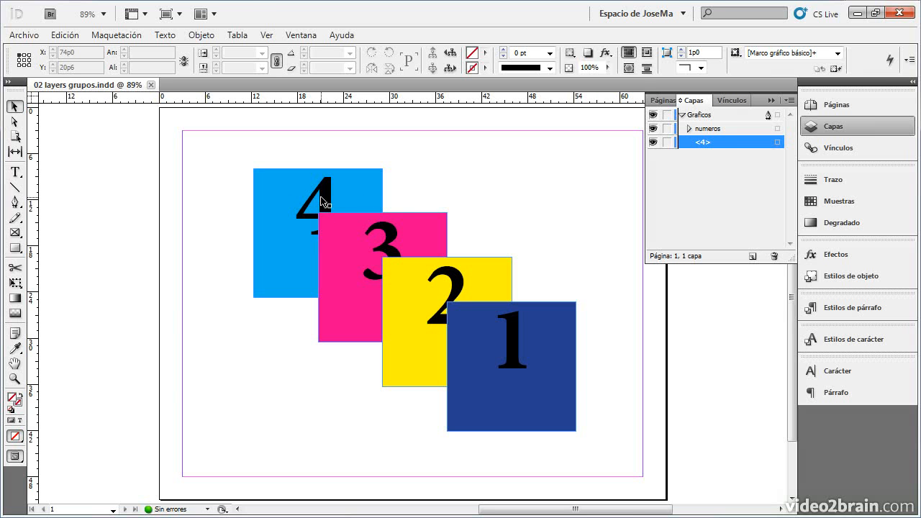
click(712, 133)
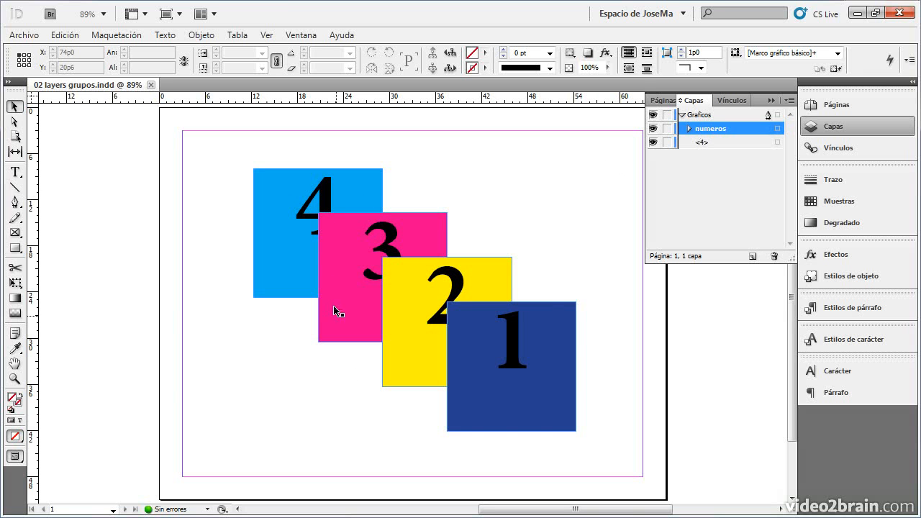
click(552, 346)
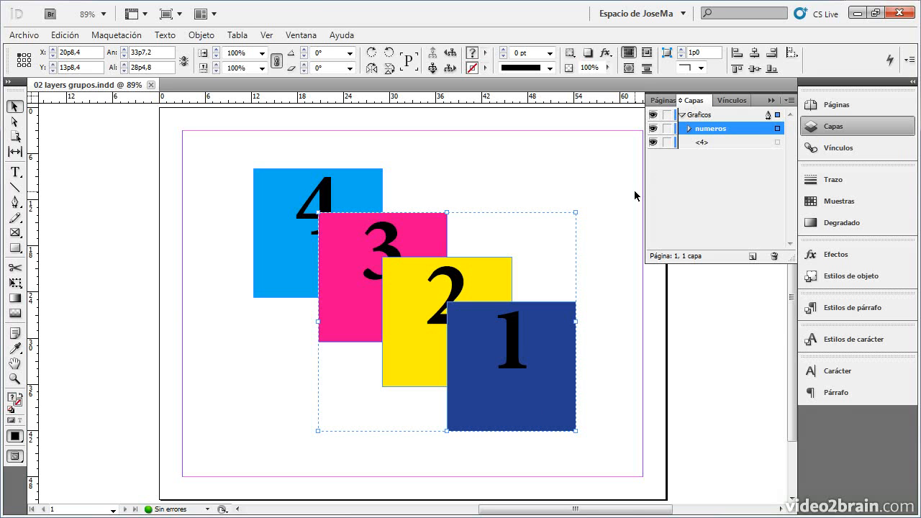
click(689, 128)
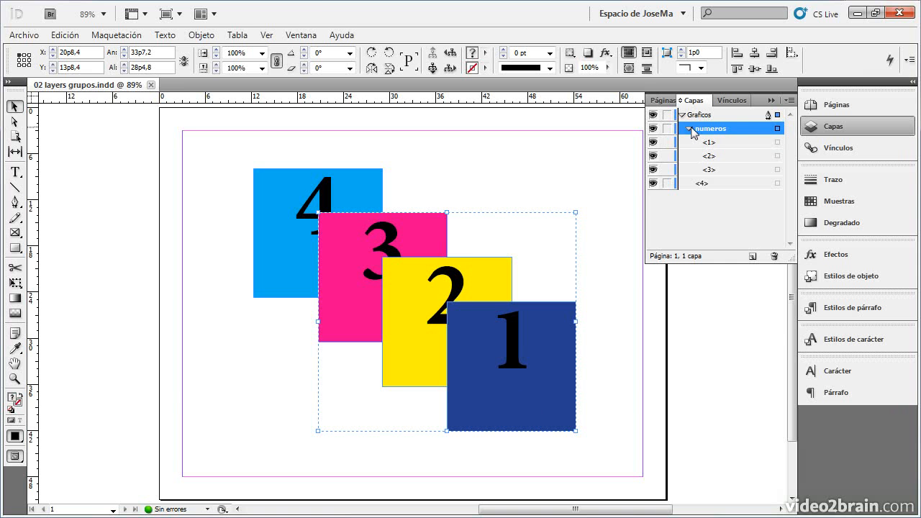
click(731, 144)
click(731, 158)
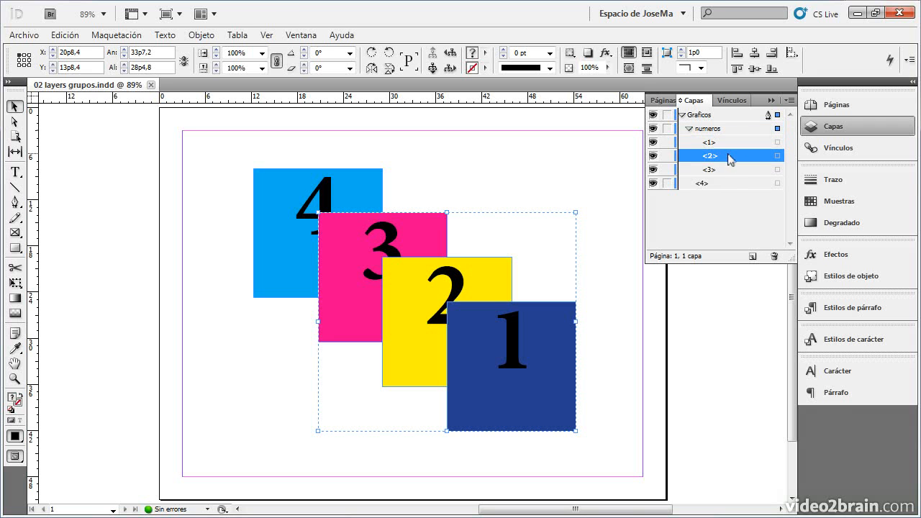
click(729, 171)
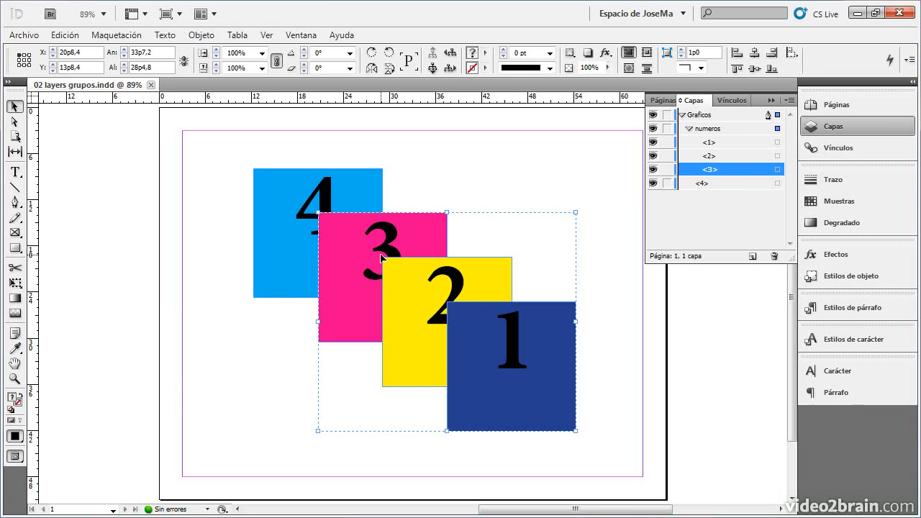
- Rename the <4> item in the Graficos layer as "cuadro 4"
click(705, 186)
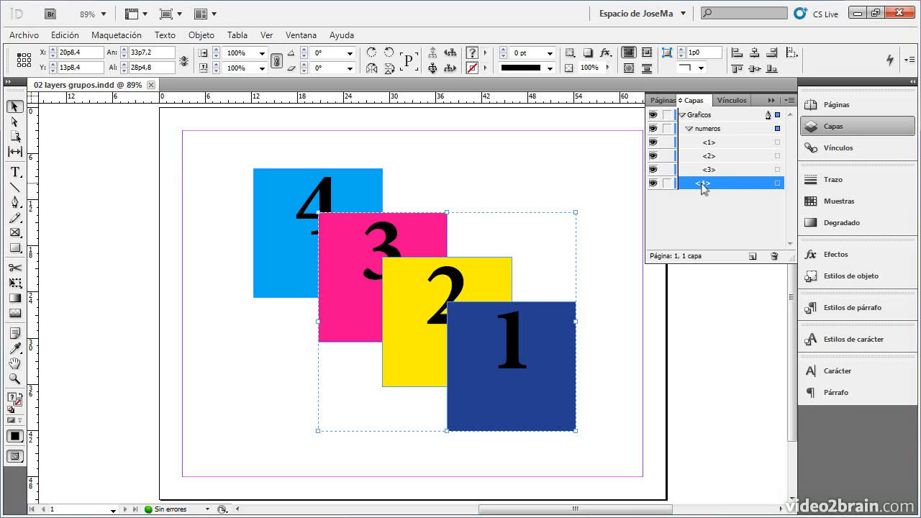
click(704, 184)
text(cuadro 4)
key(Return)
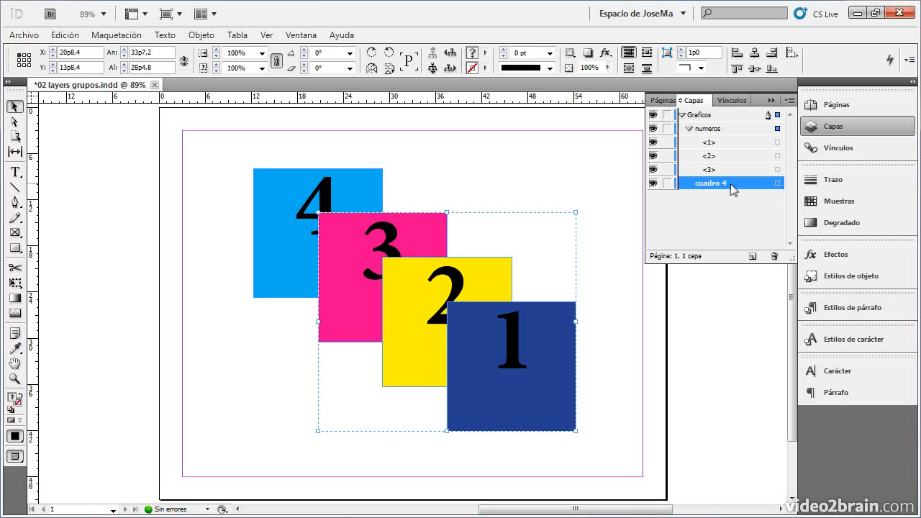
- Bring cuadro 4 in front of the numeros group and shift its square slightly to about X 13p10.8, Y 8p0
drag(733, 190, 711, 128)
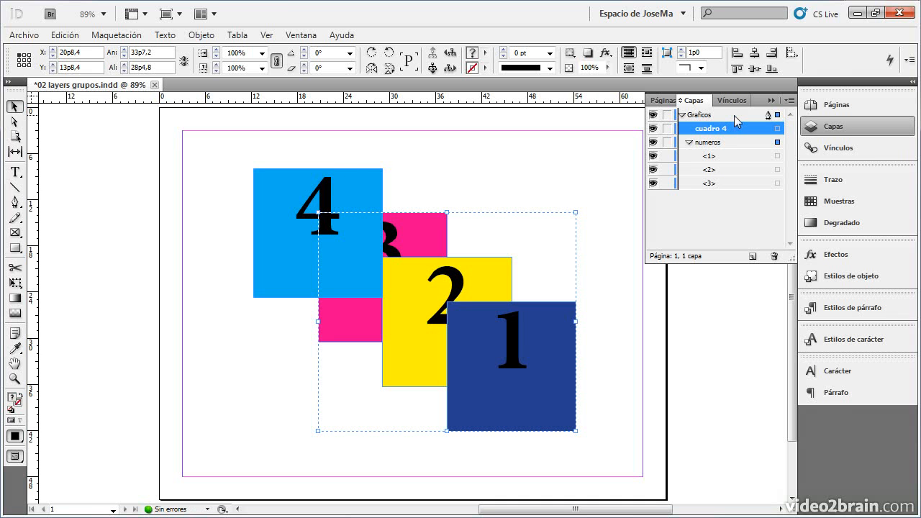
click(276, 196)
drag(325, 239, 350, 249)
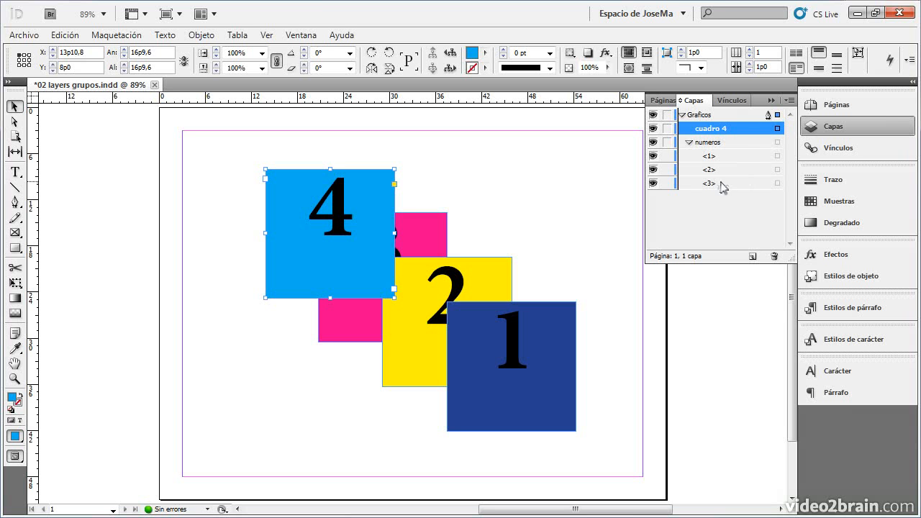
- Move item <3> to the front of the numeros group and take item <1> out of the group, just below cuadro 4
click(723, 186)
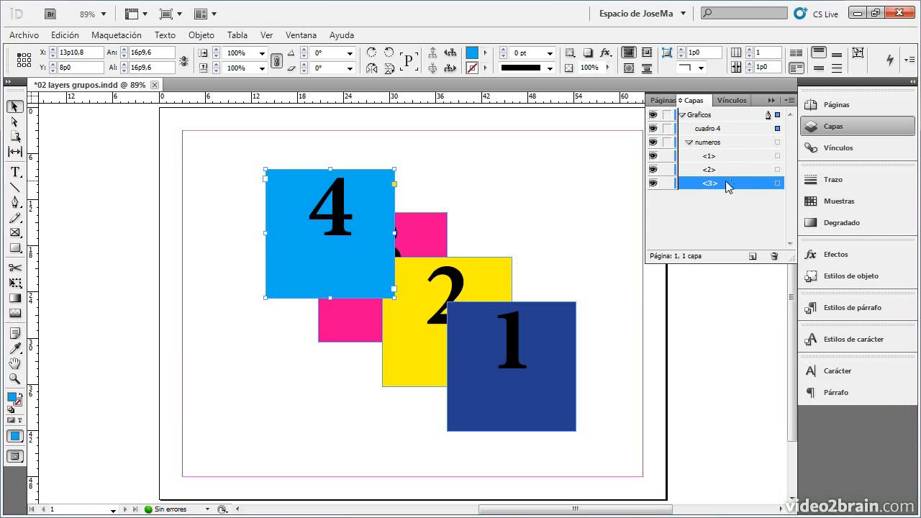
drag(727, 185, 729, 155)
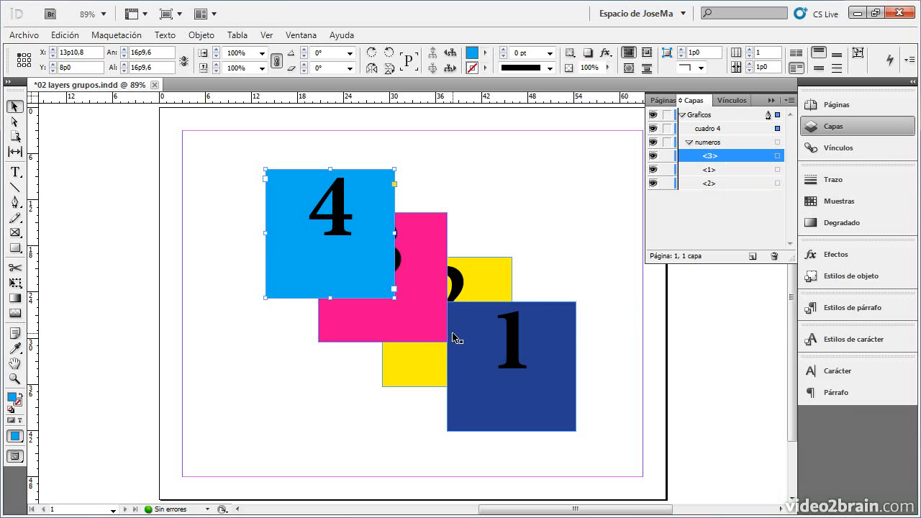
click(725, 171)
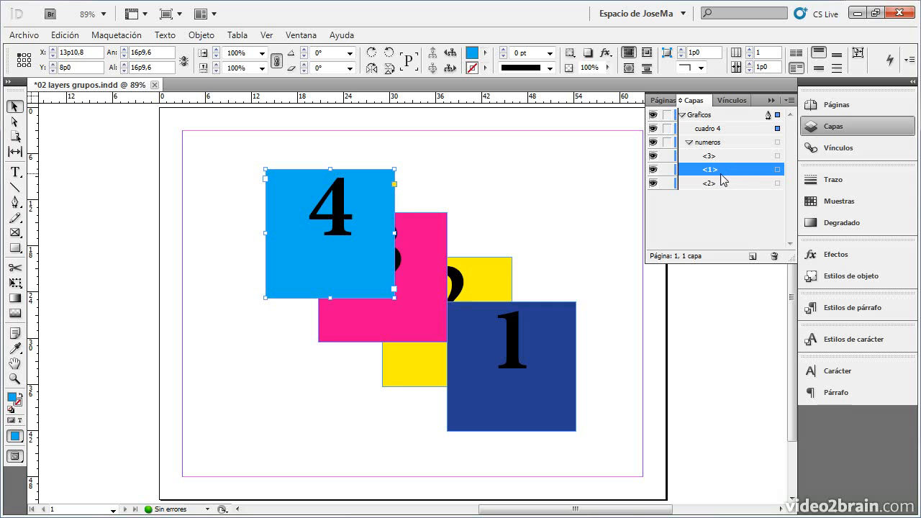
drag(723, 172, 710, 141)
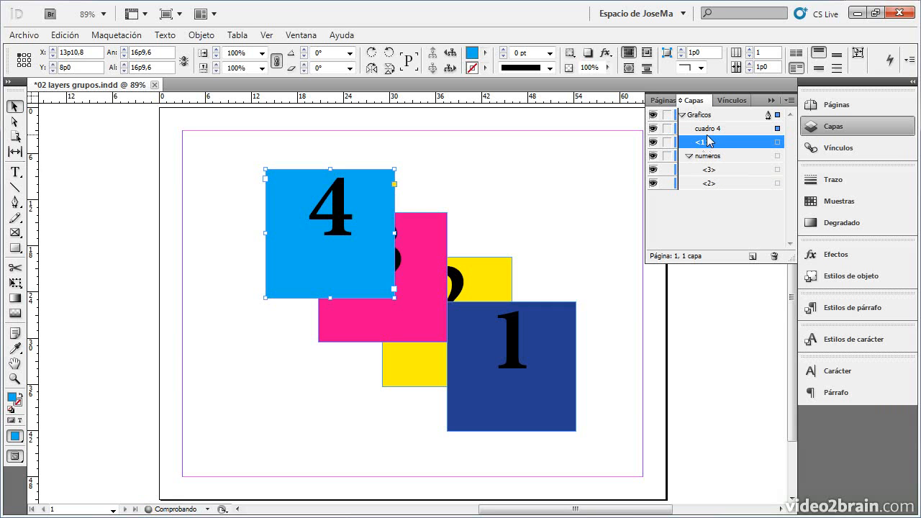
- Shift the numeros group down and to the right, and place the dark blue square 1 at about X 37p4.8, Y 8p0
drag(542, 344, 588, 223)
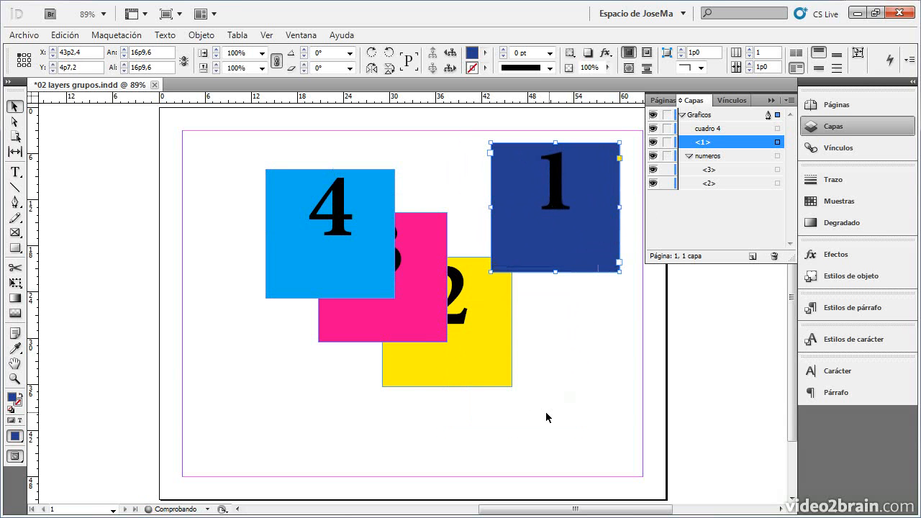
click(481, 367)
drag(465, 298, 506, 339)
click(590, 198)
drag(591, 197, 535, 222)
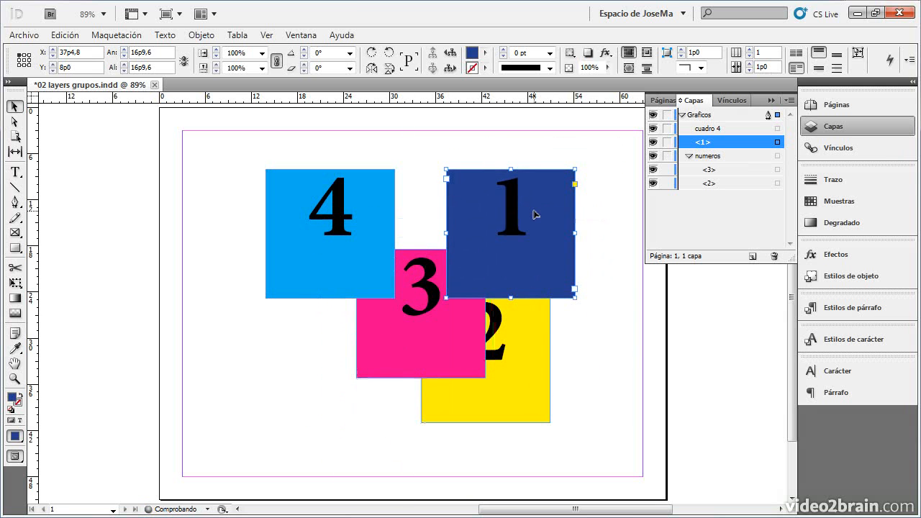
click(360, 216)
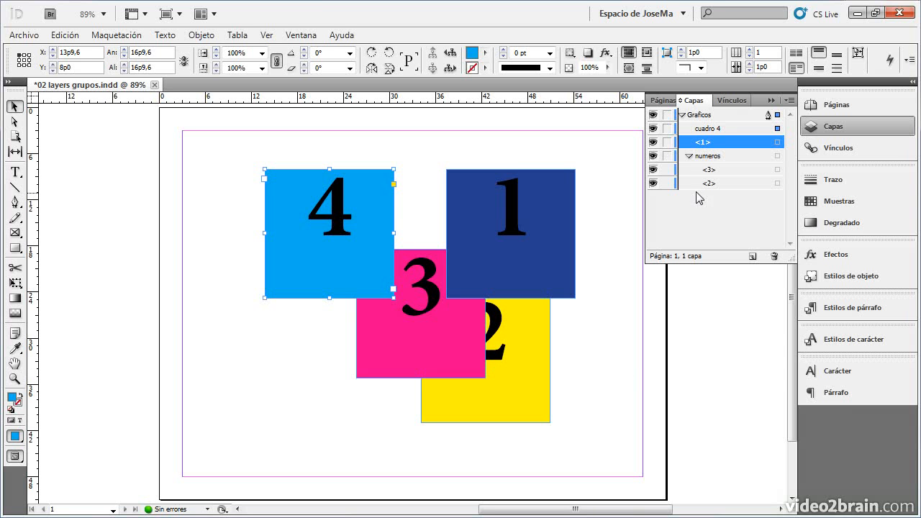
- Hide and show item <1> repeatedly, and do the same once with the whole Graficos layer
click(653, 142)
click(652, 142)
click(653, 142)
click(653, 142)
click(653, 142)
click(653, 143)
click(653, 115)
click(653, 115)
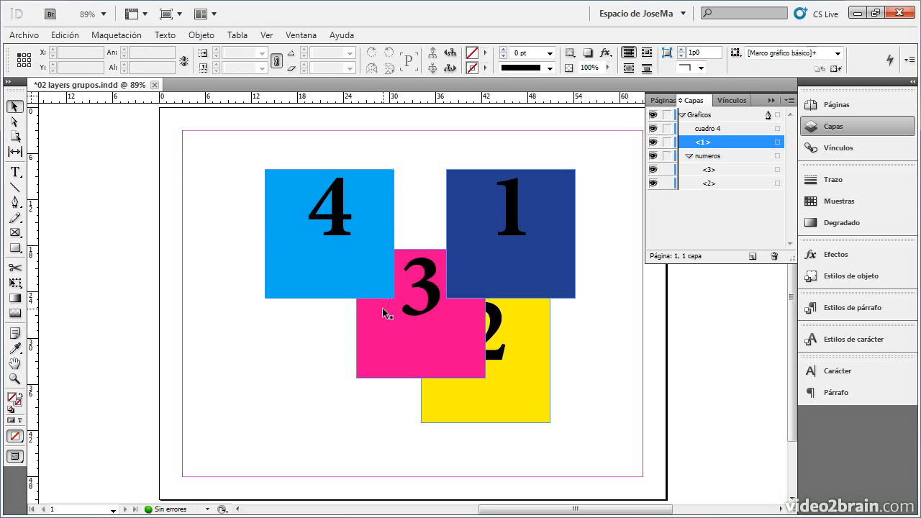
- Lock item <1> and try to select its dark blue square on the page
click(353, 263)
click(667, 143)
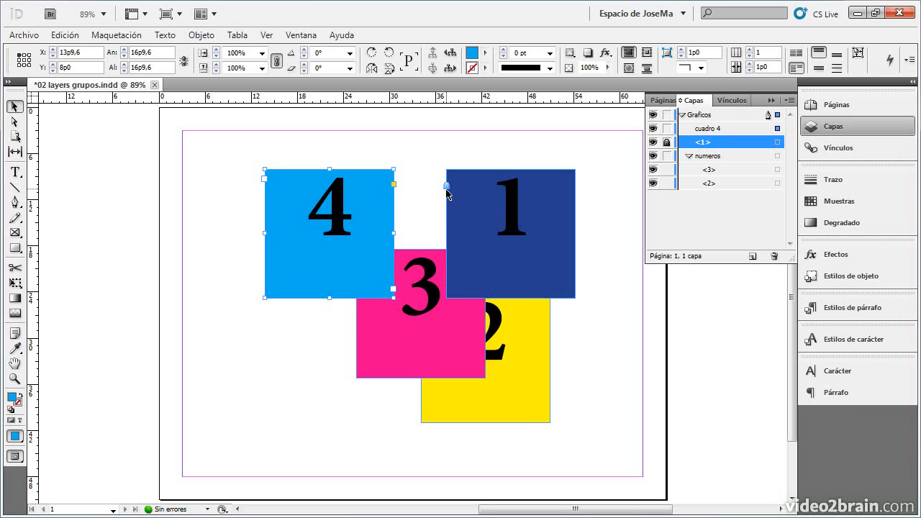
click(518, 214)
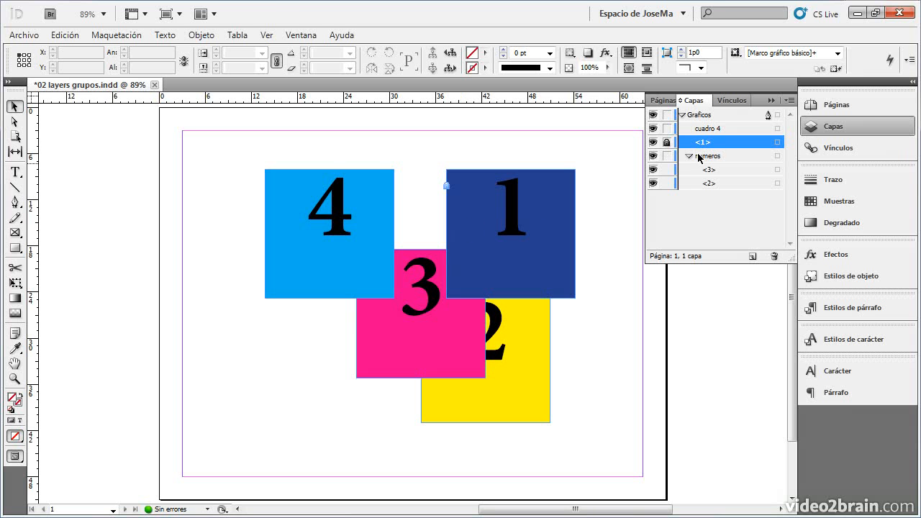
- Unlock the dark blue square 1 directly on the page and move it to about X 39p0, Y 5p2.4
click(446, 186)
drag(487, 208, 506, 187)
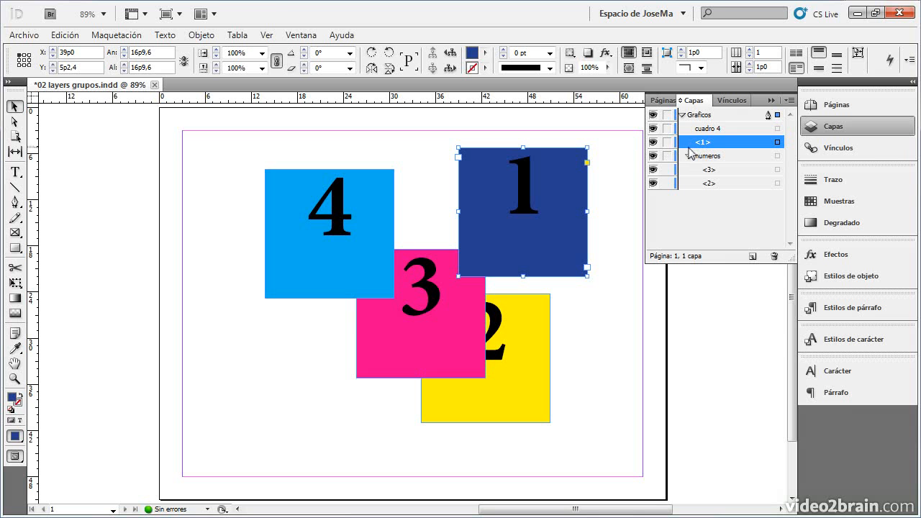
- Lock item <1> again, and hide and show the light blue square cuadro 4
click(668, 143)
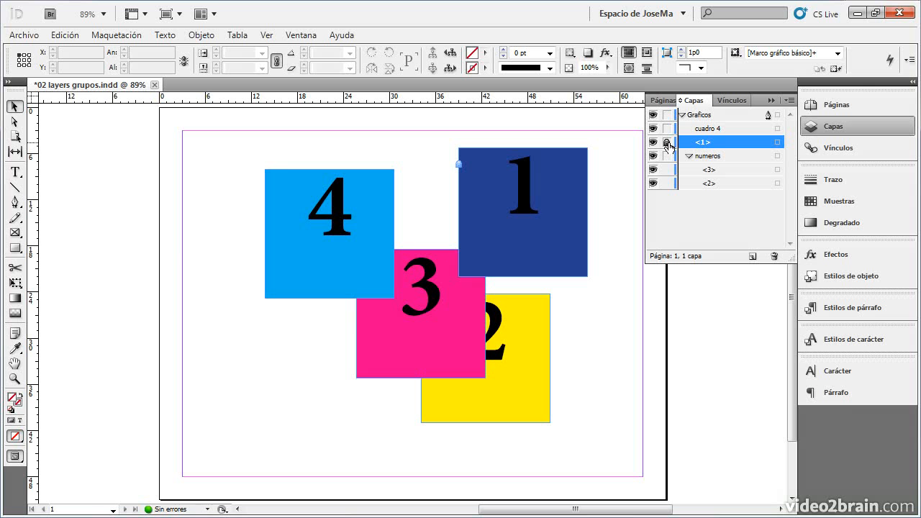
click(317, 244)
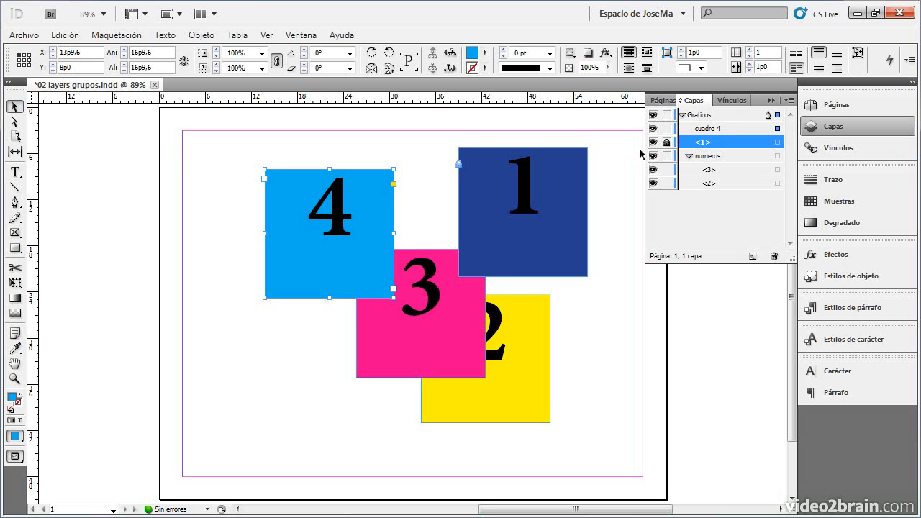
click(653, 129)
click(653, 128)
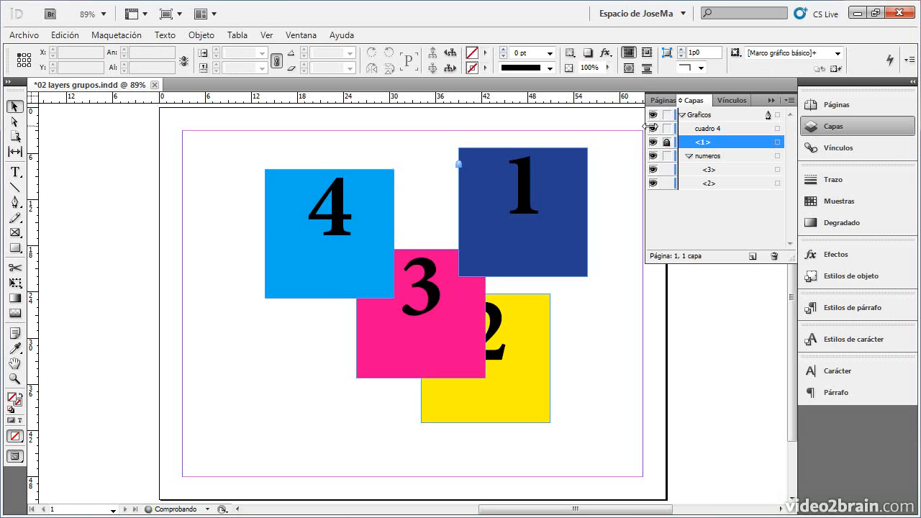
click(391, 236)
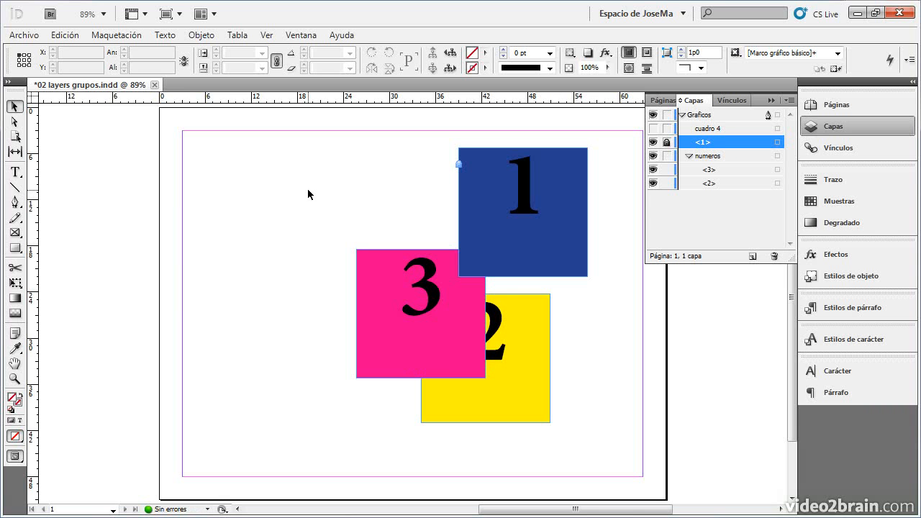
key(ctrl+z)
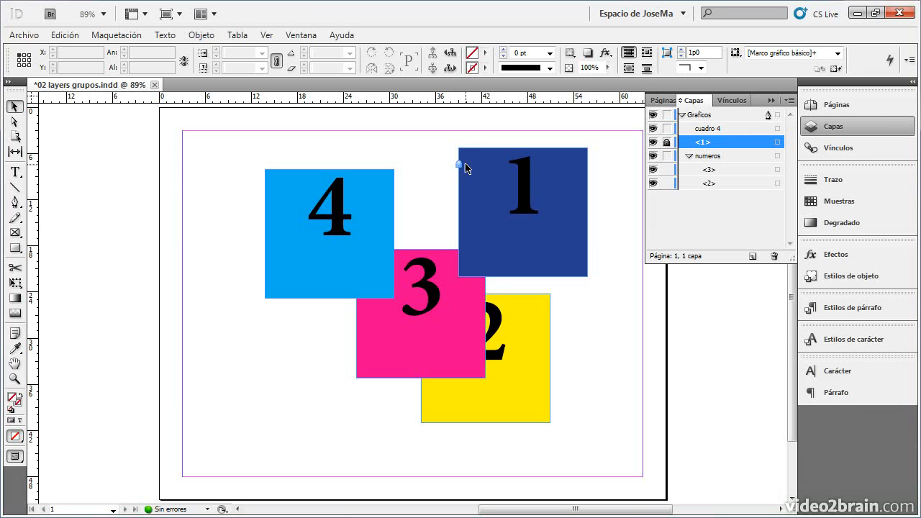
- Unlock square 1 on the page and nudge it to about X 38p8.4, Y 5p8.4, leaving nothing selected
drag(466, 168, 463, 172)
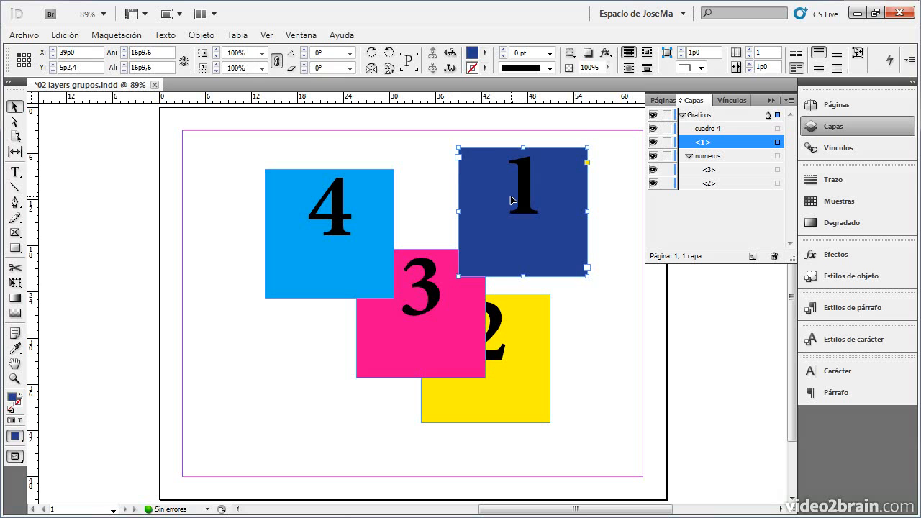
click(610, 239)
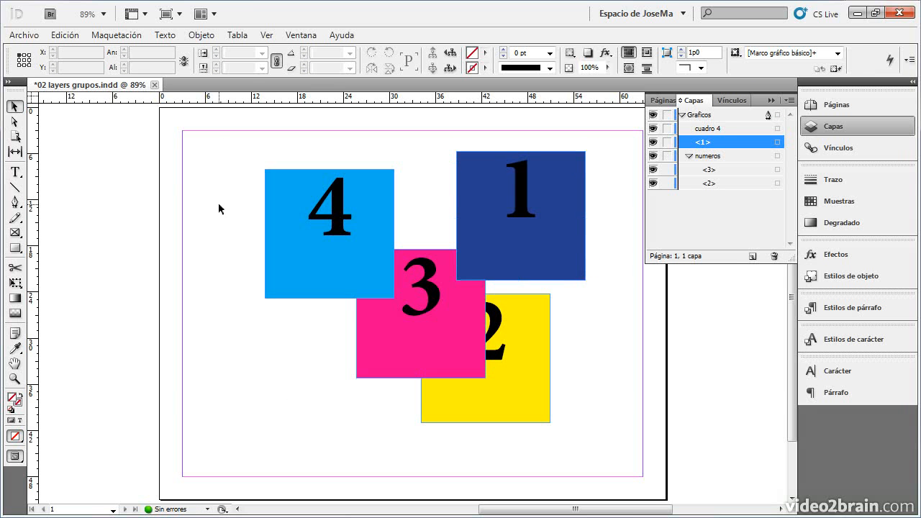
- Select item <1>, the numeros group and its items <3> and <2> from the layer list, ending with <1>
click(778, 143)
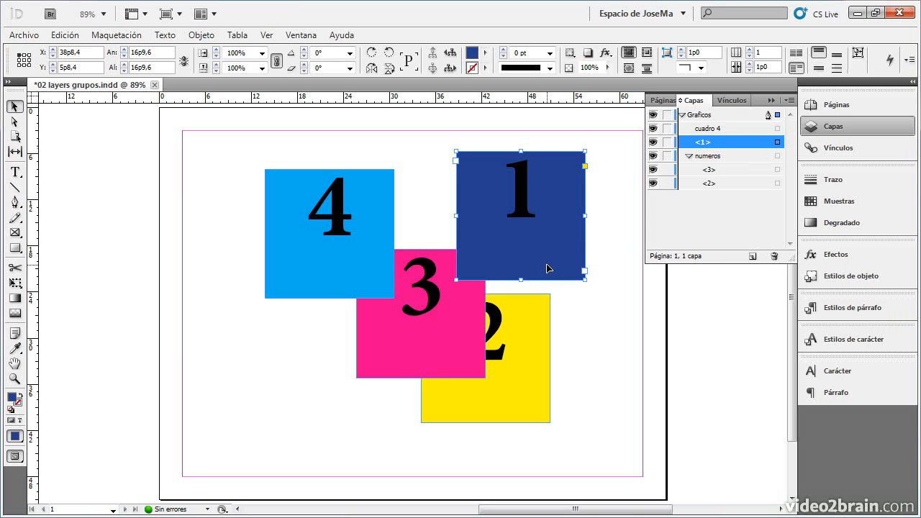
click(777, 155)
click(777, 170)
click(777, 183)
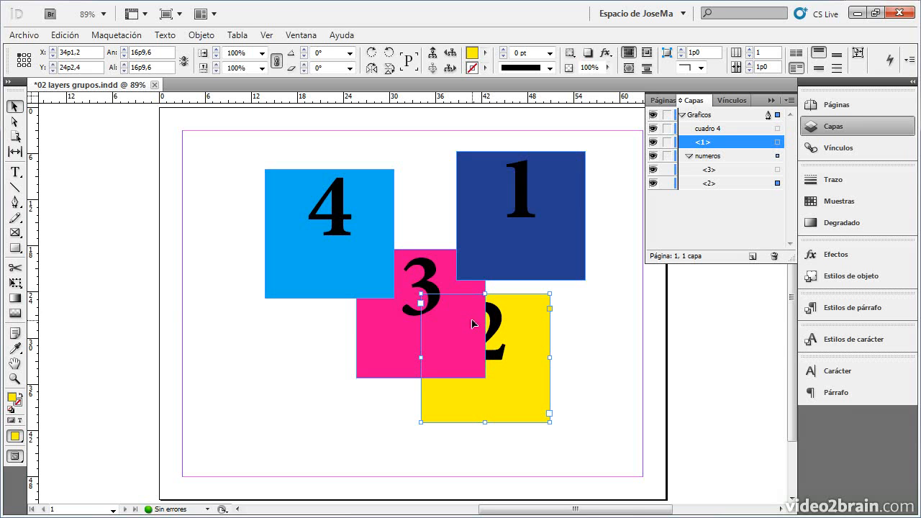
click(778, 172)
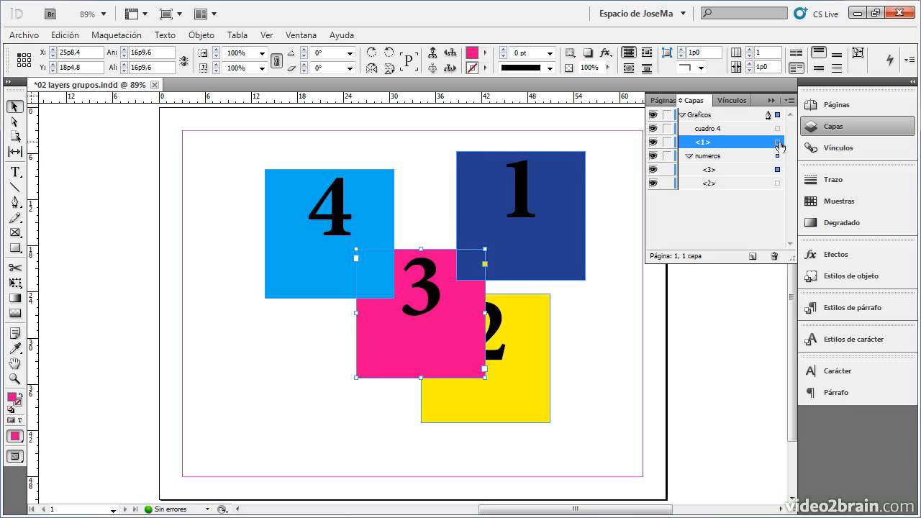
click(778, 143)
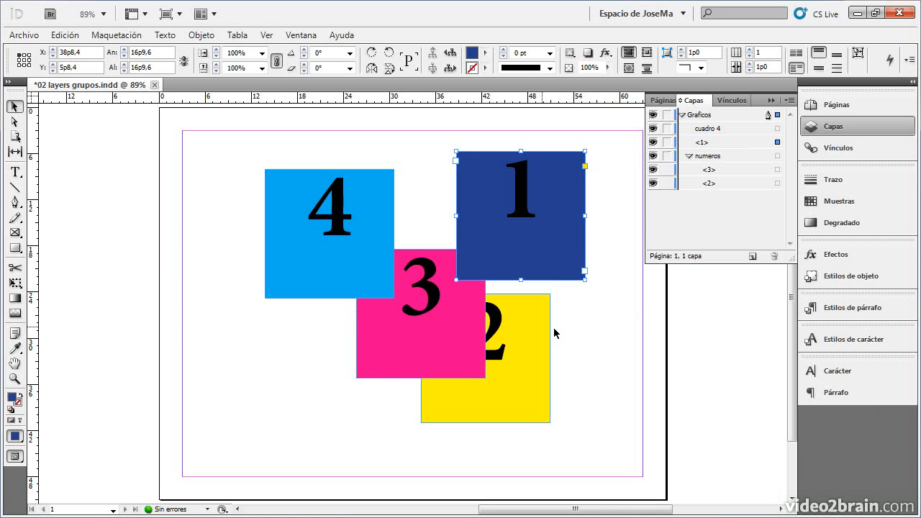
- Select cuadro 4 and item <3> together from the layer list
click(778, 128)
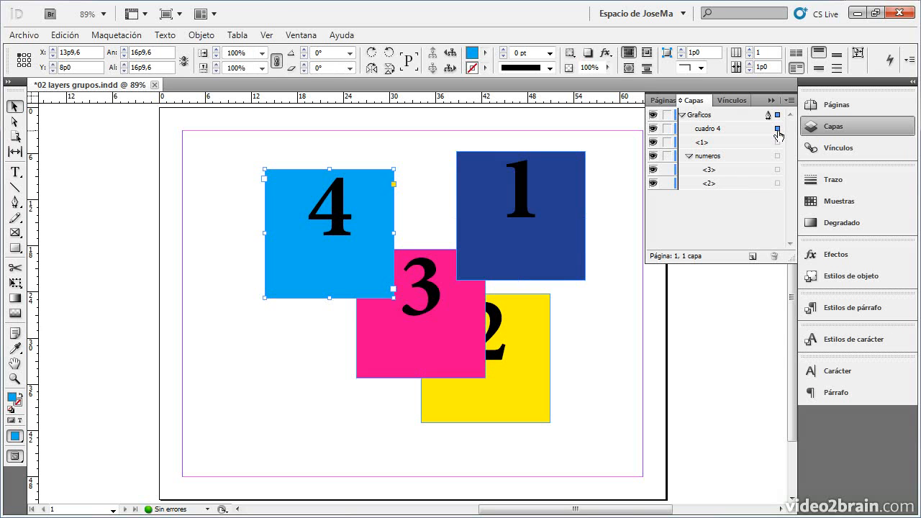
shift+click(778, 169)
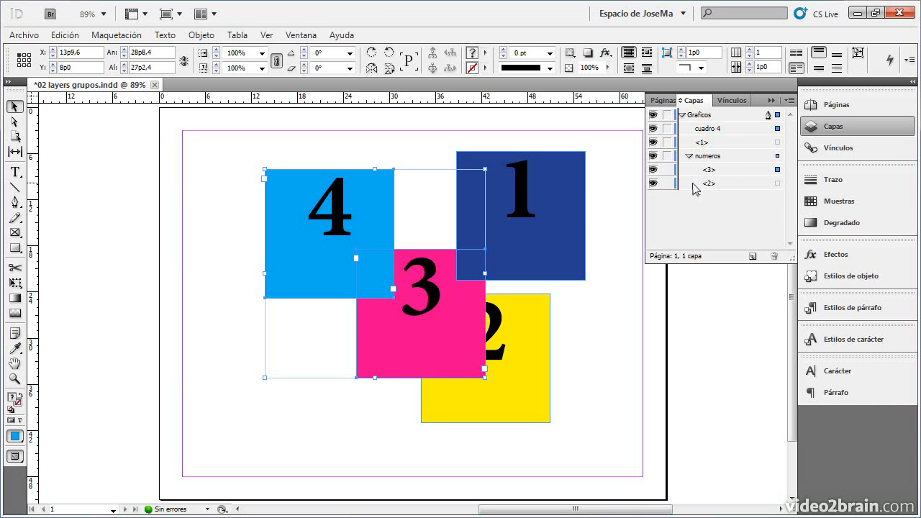
- Highlight cuadro 4, <1>, numeros and <3> one after another in the layer list, and collapse the numeros group and the Graficos layer
click(711, 128)
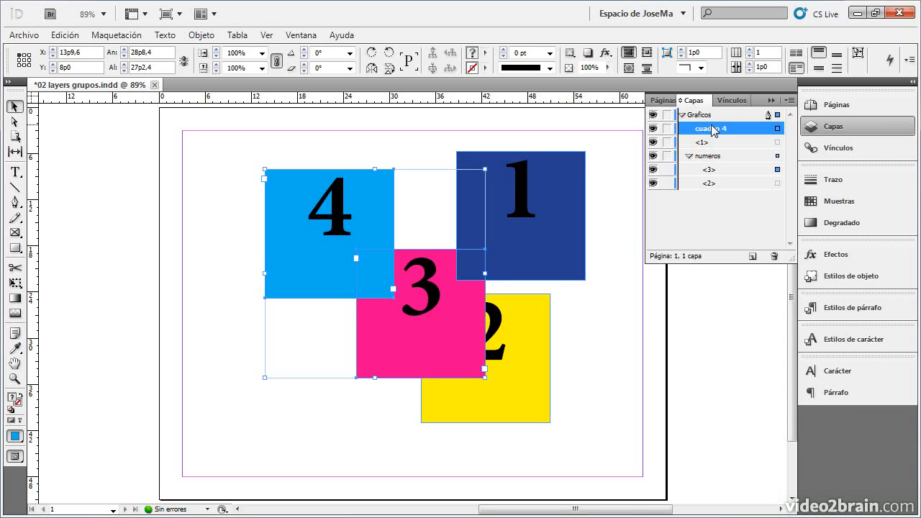
click(711, 142)
click(711, 155)
click(711, 169)
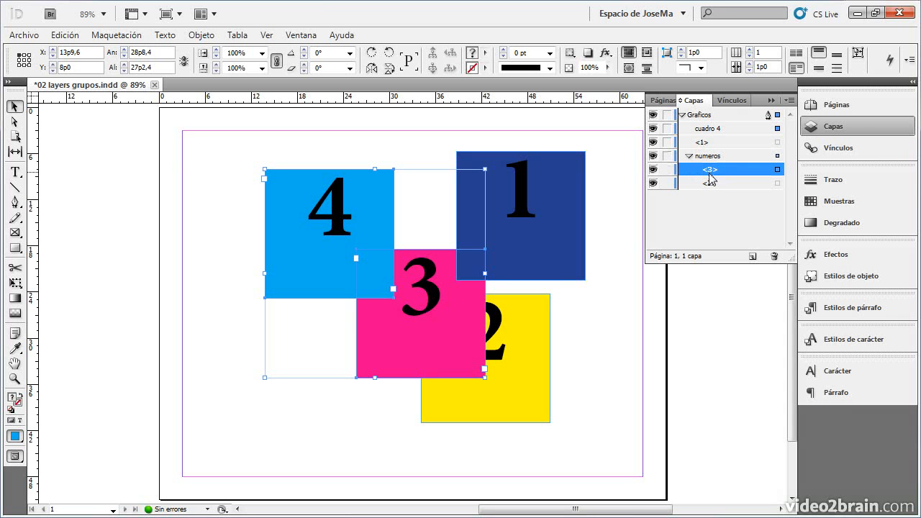
click(690, 156)
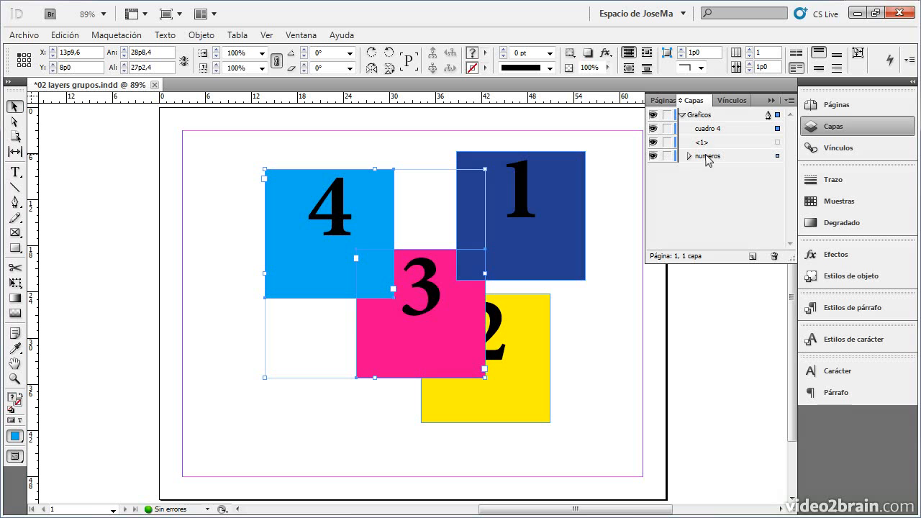
click(683, 115)
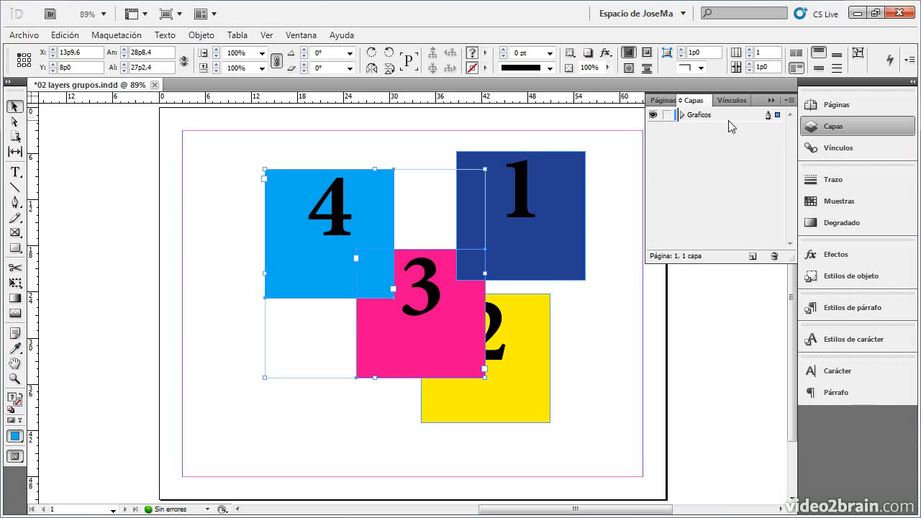
- Deselect everything and draw a 66p0 by 51p0 rectangle covering the whole page on the Graficos layer
click(192, 154)
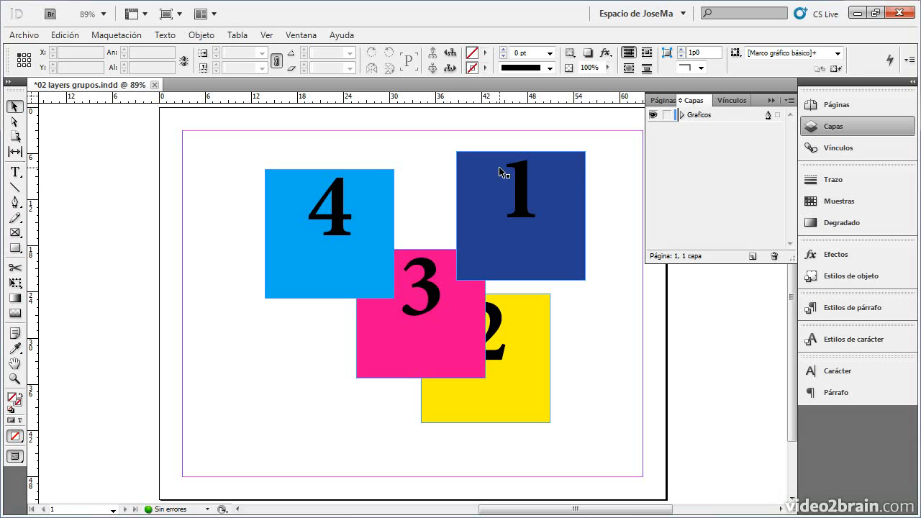
click(16, 247)
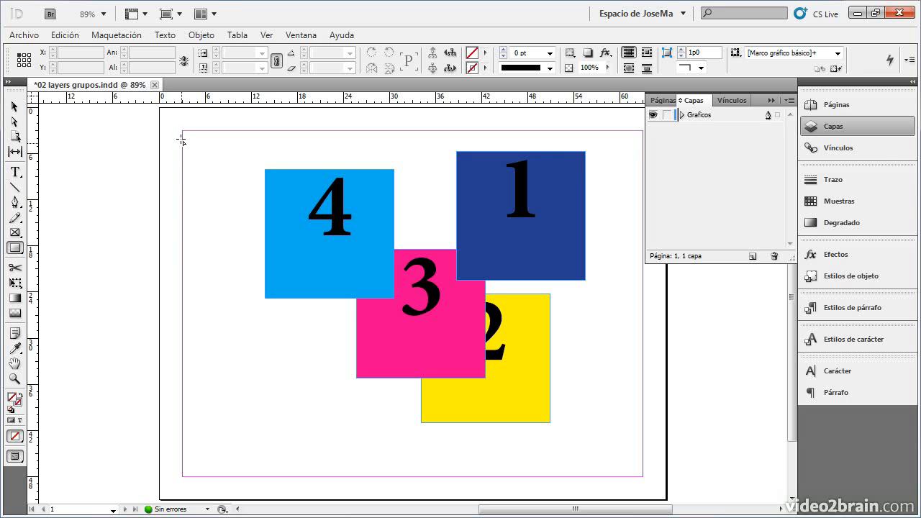
drag(161, 110, 666, 503)
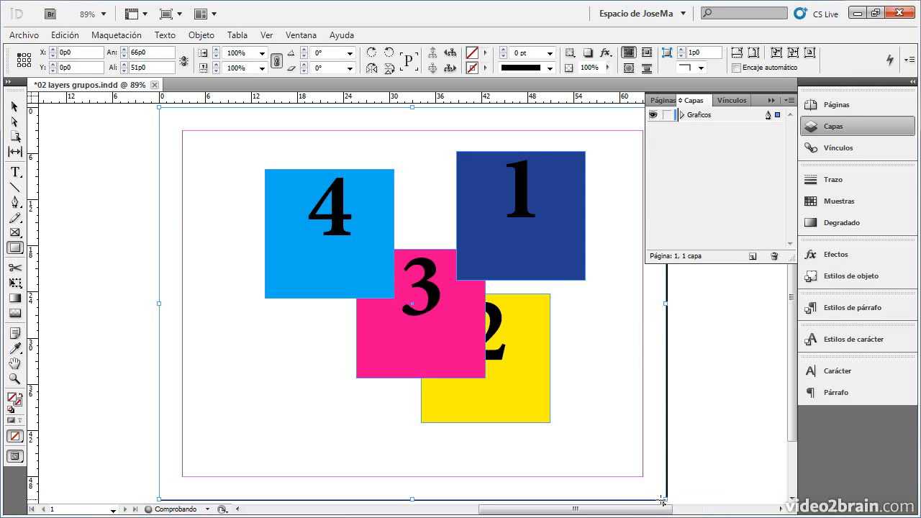
- Fill the page-sized rectangle with the green swatch C=75 M=5 Y=100 K=0 at a 15% tint and switch to the Selection tool
click(860, 209)
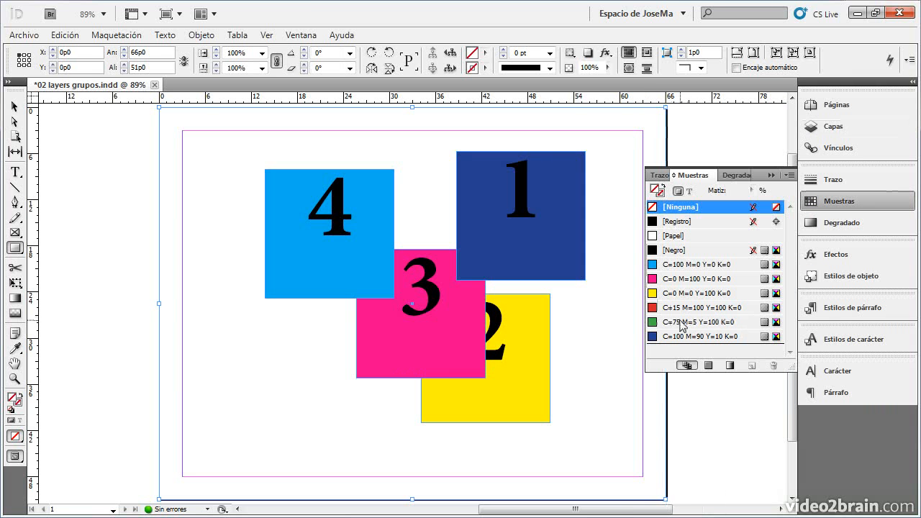
click(663, 324)
double_click(738, 190)
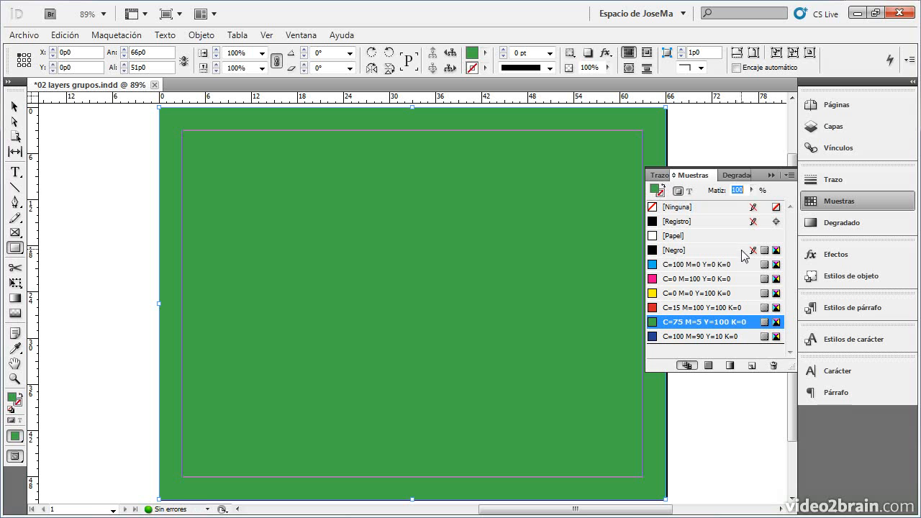
text(15)
key(Return)
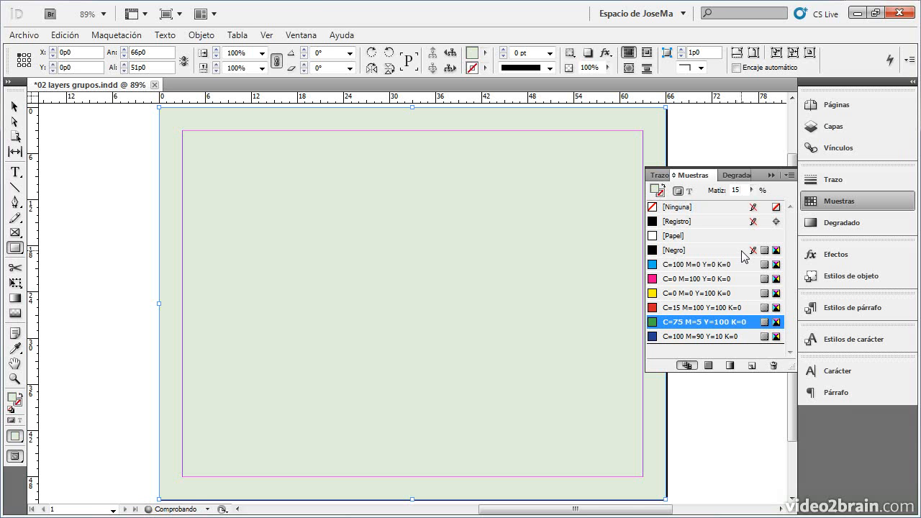
key(v)
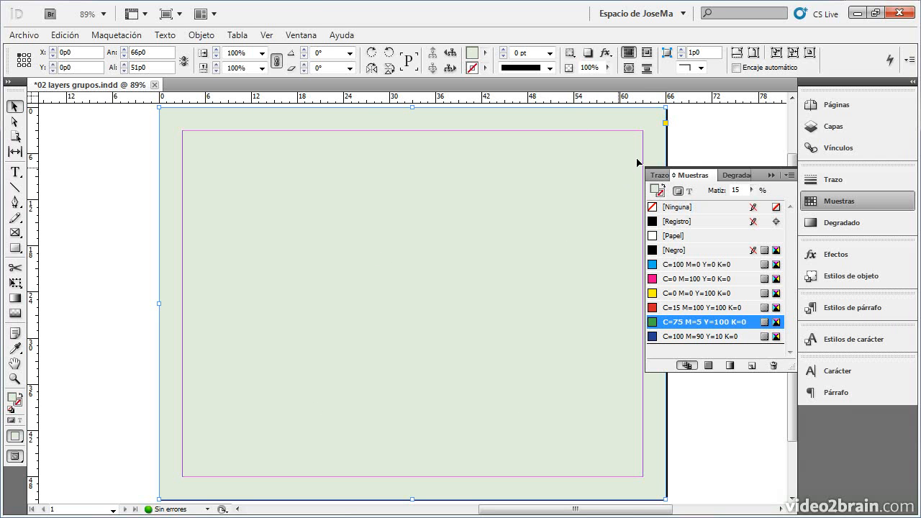
- Create a new layer above Graficos and enter Fondo de color as its name in the layer options
click(828, 104)
click(833, 126)
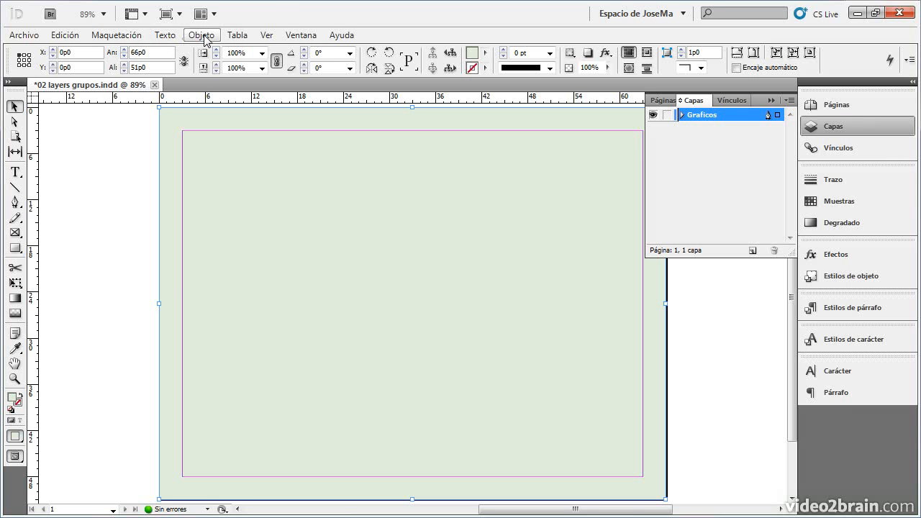
click(752, 251)
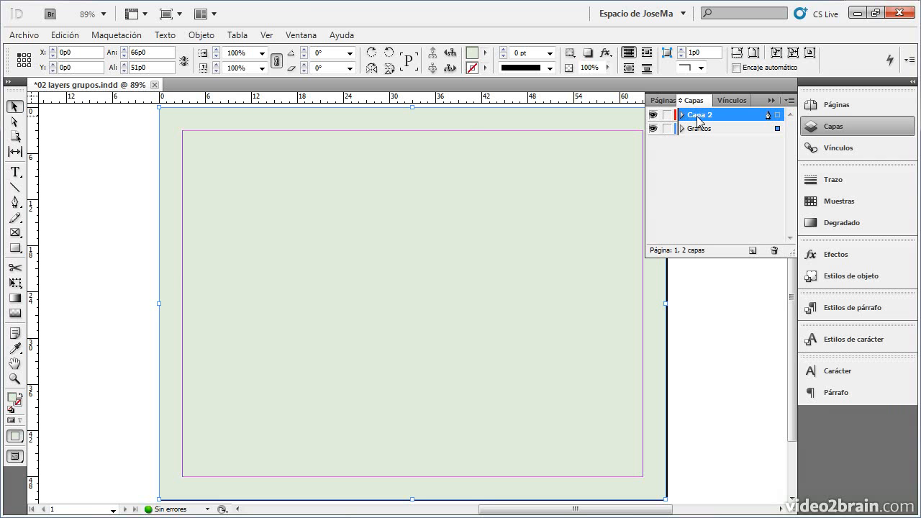
double_click(708, 117)
drag(411, 134, 646, 234)
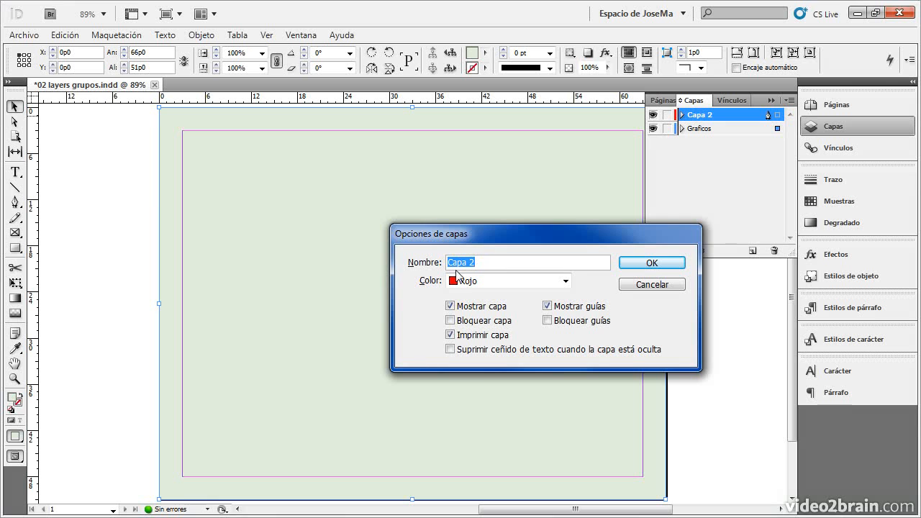
text(Fondo)
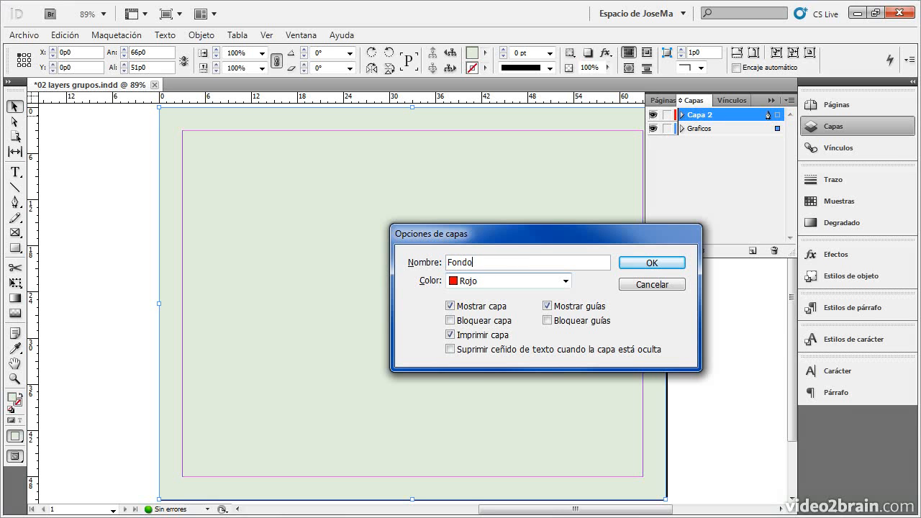
text( de color)
drag(465, 242, 434, 207)
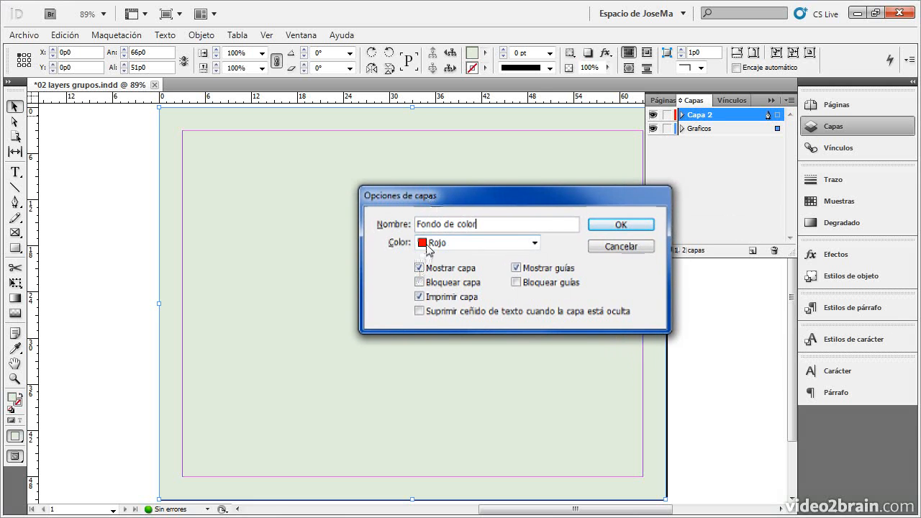
- Try Naranja as the new layer's colour, change it to Verde hierba, and accept the layer options
click(535, 243)
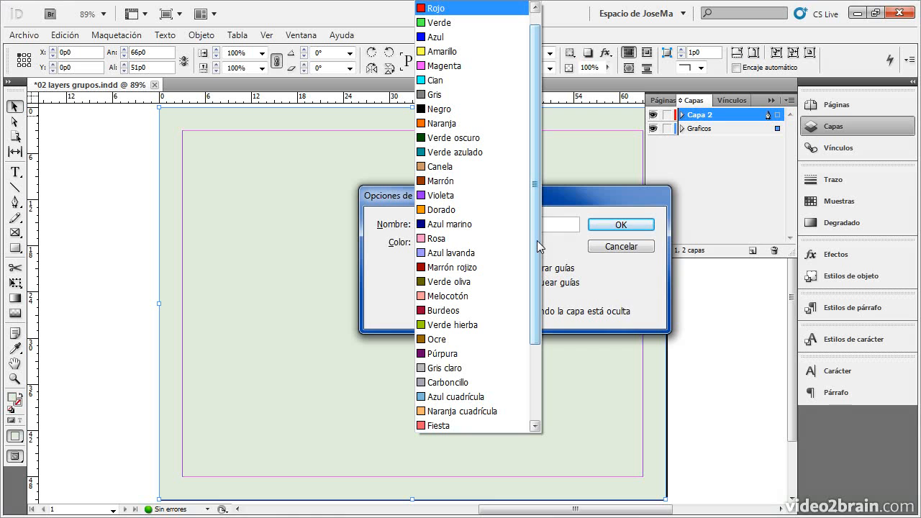
click(465, 128)
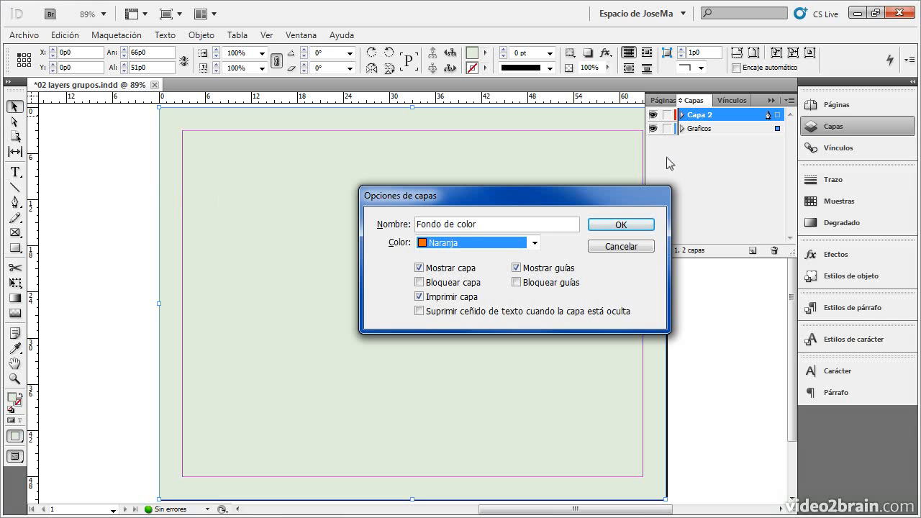
click(535, 242)
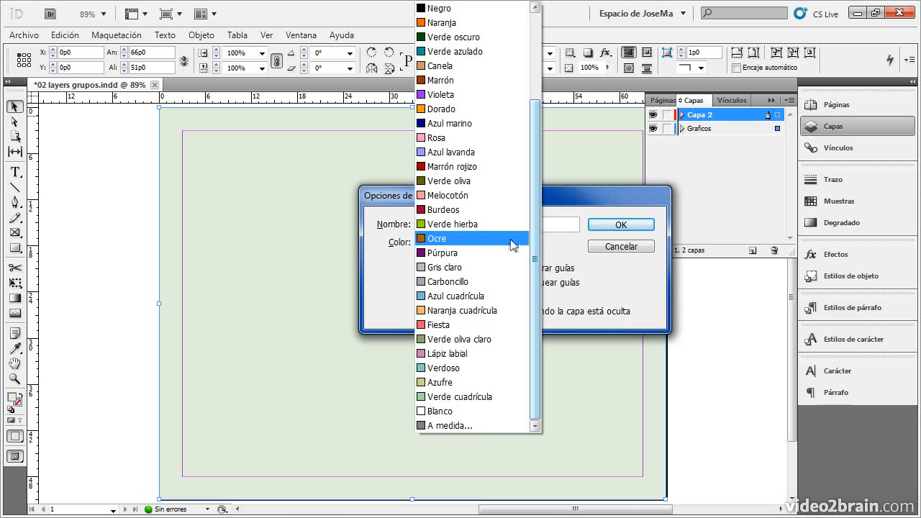
click(445, 227)
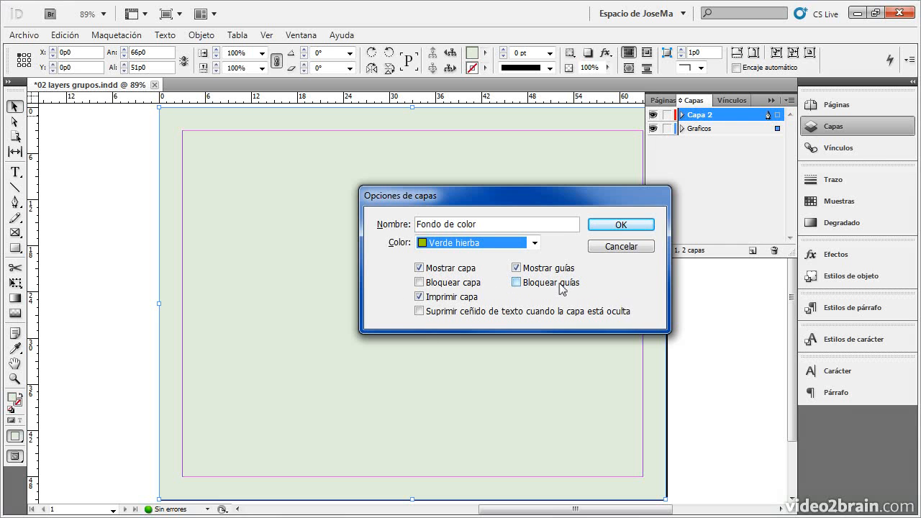
click(609, 225)
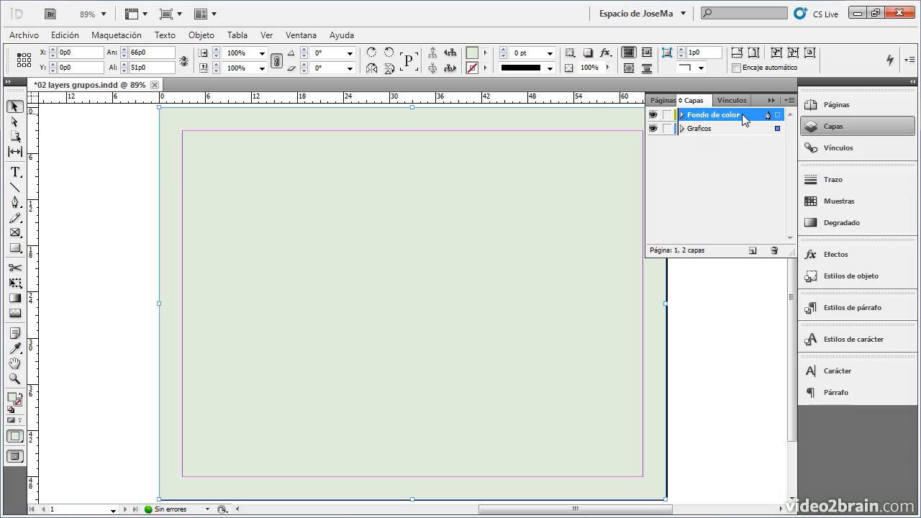
- Place the Fondo de color layer below Graficos, transfer the selected green rectangle to it, and leave nothing selected
drag(743, 113, 736, 136)
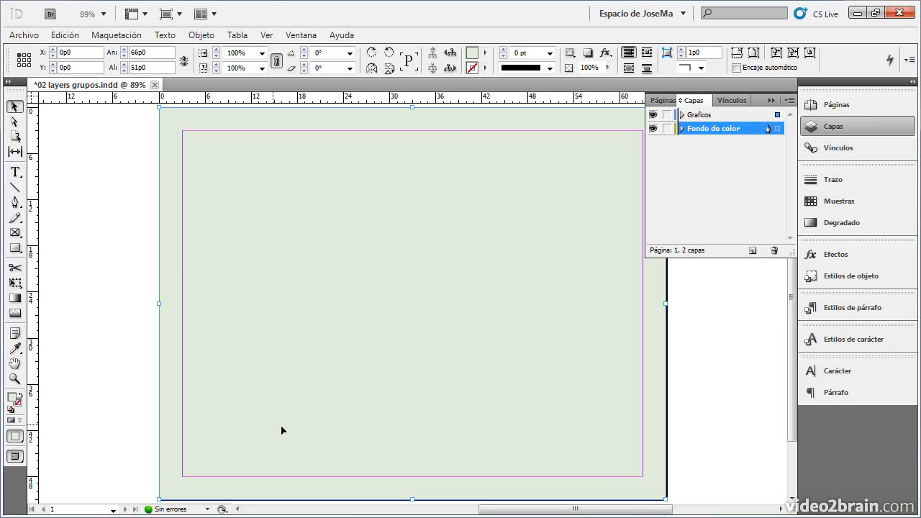
click(702, 115)
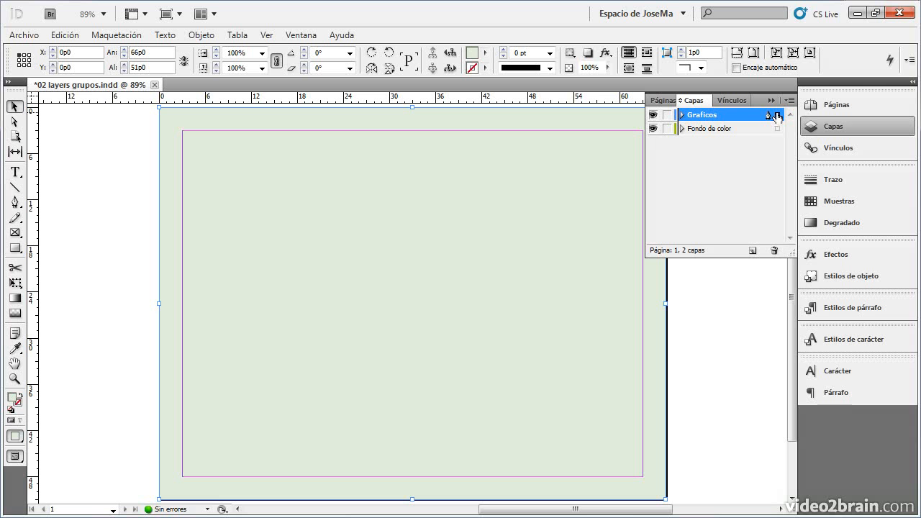
drag(777, 131, 777, 130)
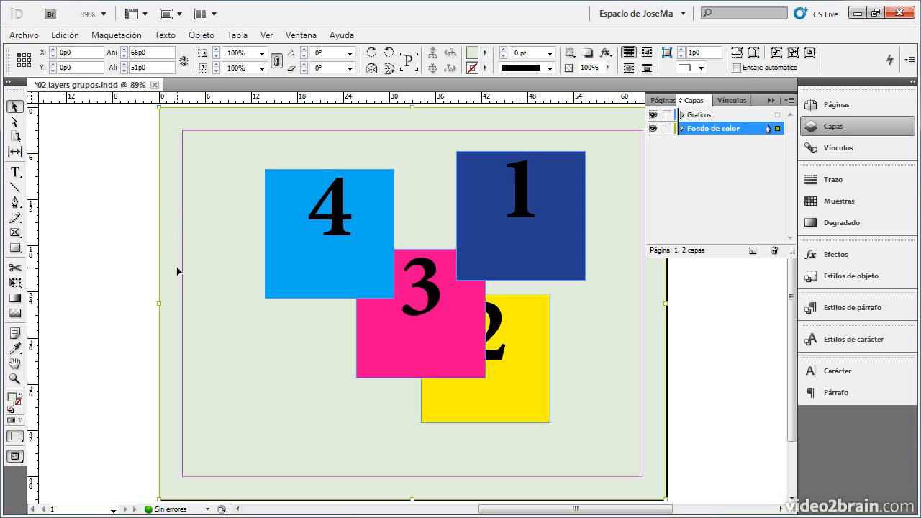
click(675, 436)
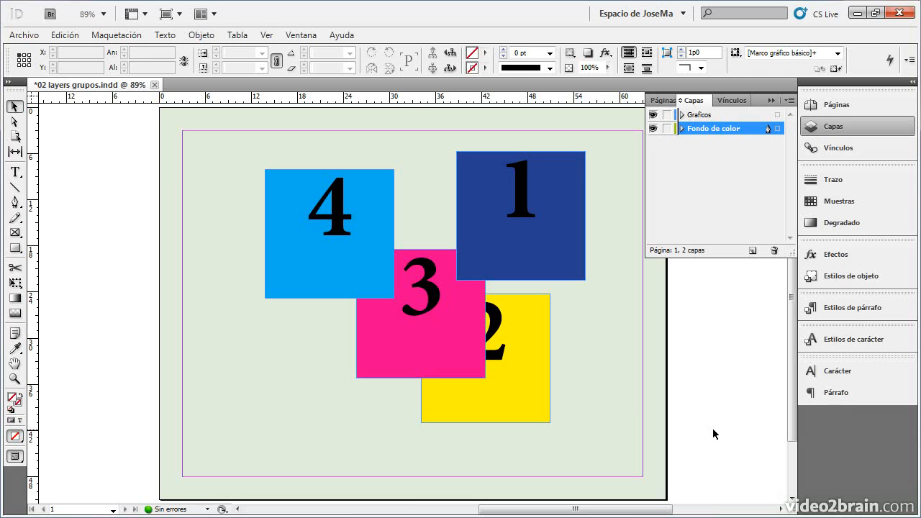
- Select the green background rectangle on the page and create a new layer directly below the Fondo de color layer
click(640, 405)
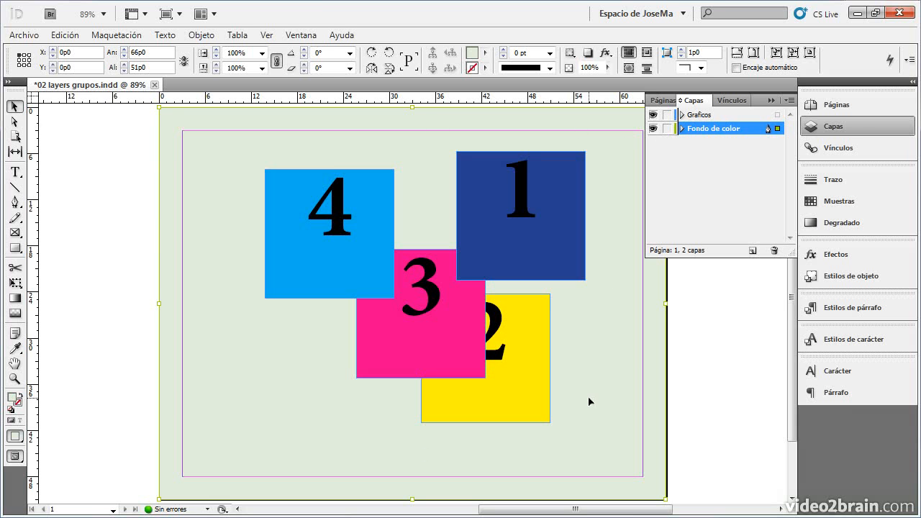
click(729, 234)
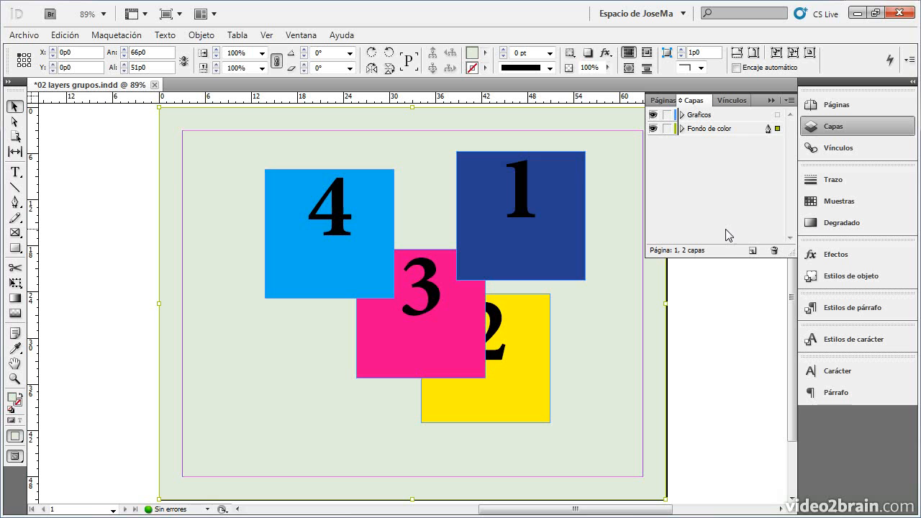
click(714, 130)
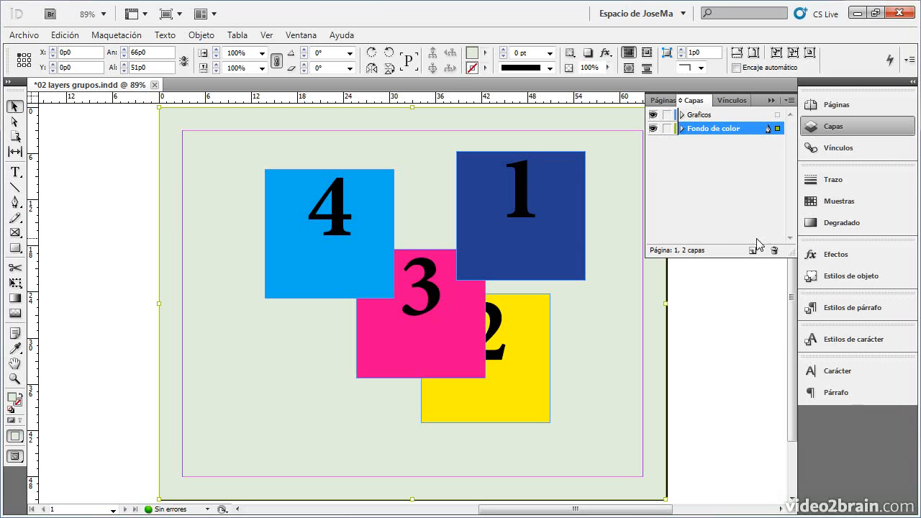
click(790, 101)
click(685, 146)
click(750, 251)
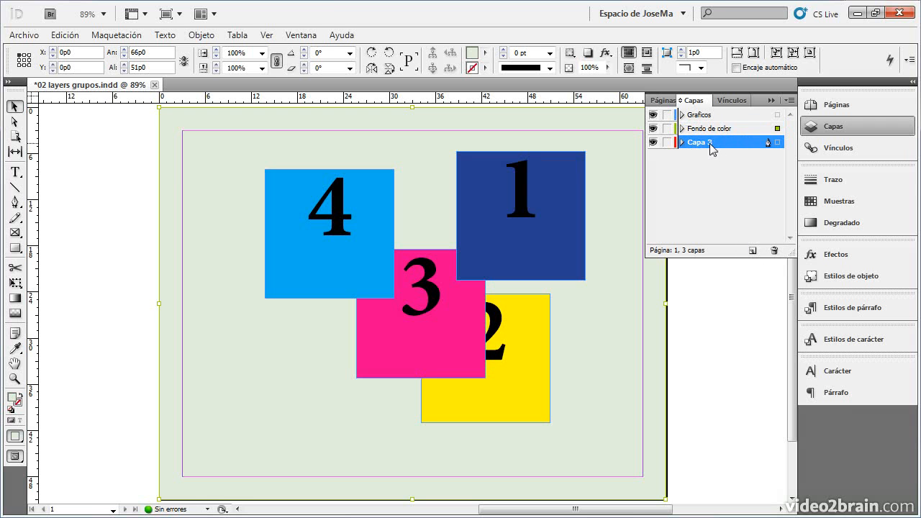